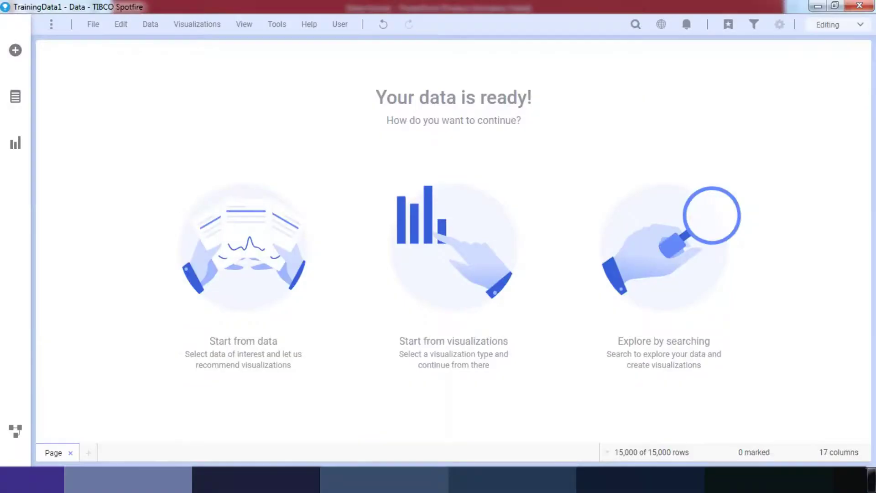
# With TrainingData1 loaded, open the list of visualization types
pyautogui.click(15, 146)
# Add a combination chart by Manufacturer showing Sum(Unit Cost) and Sum(Price)
pyautogui.click(167, 286)
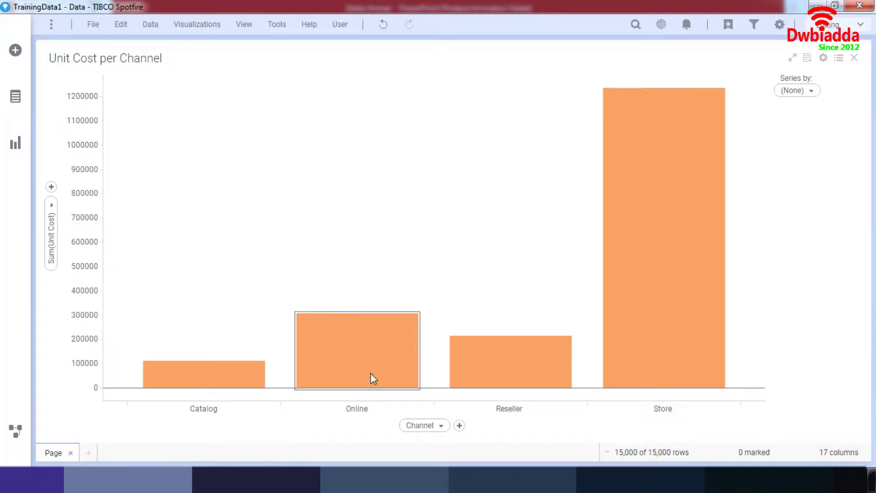
pyautogui.click(440, 427)
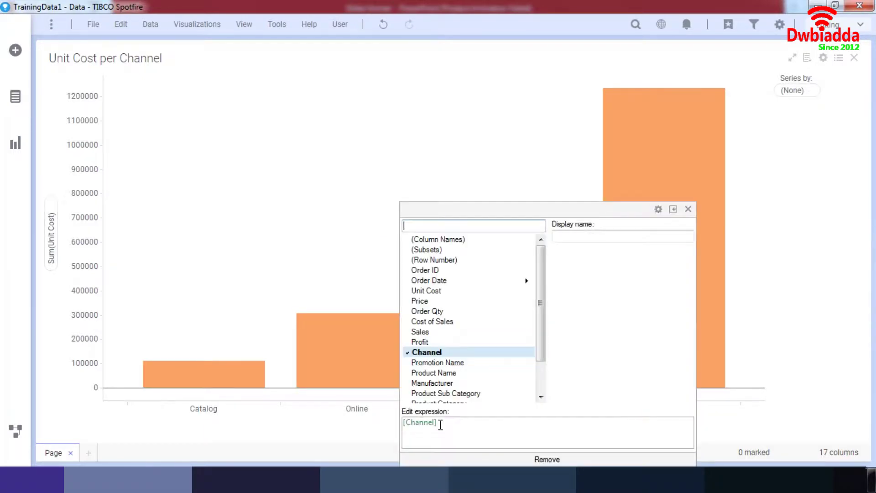
pyautogui.click(440, 383)
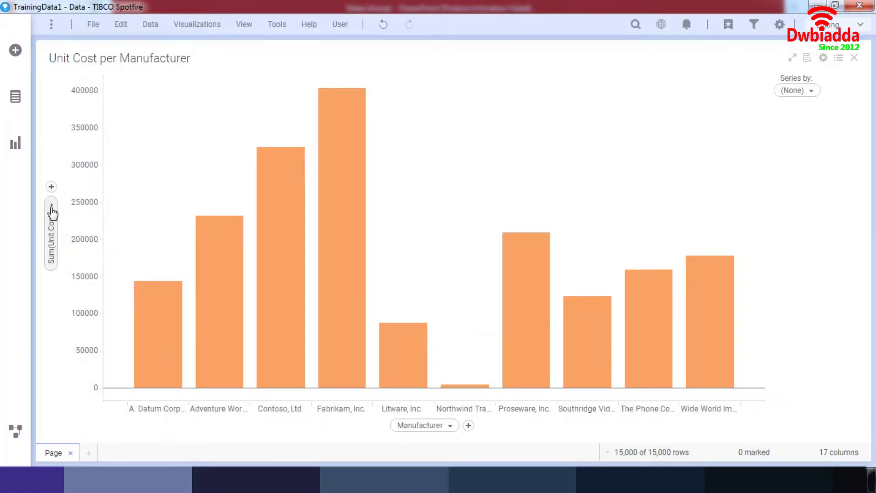
pyautogui.click(51, 187)
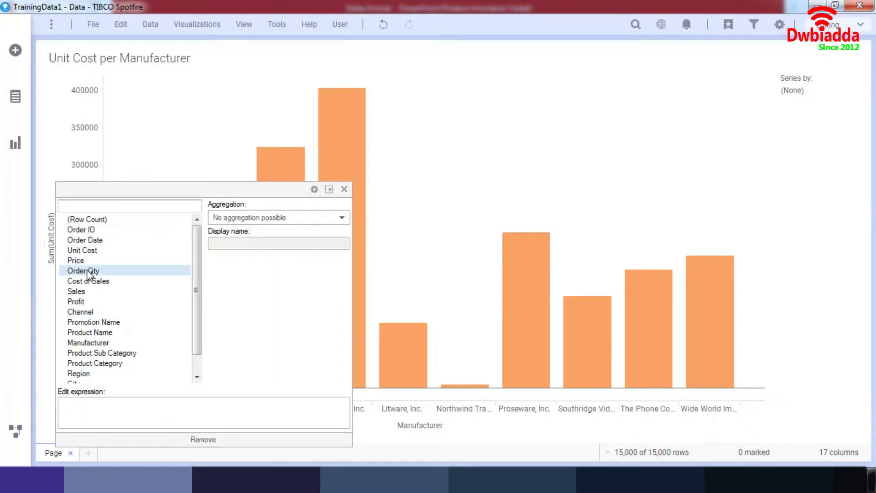
pyautogui.click(87, 261)
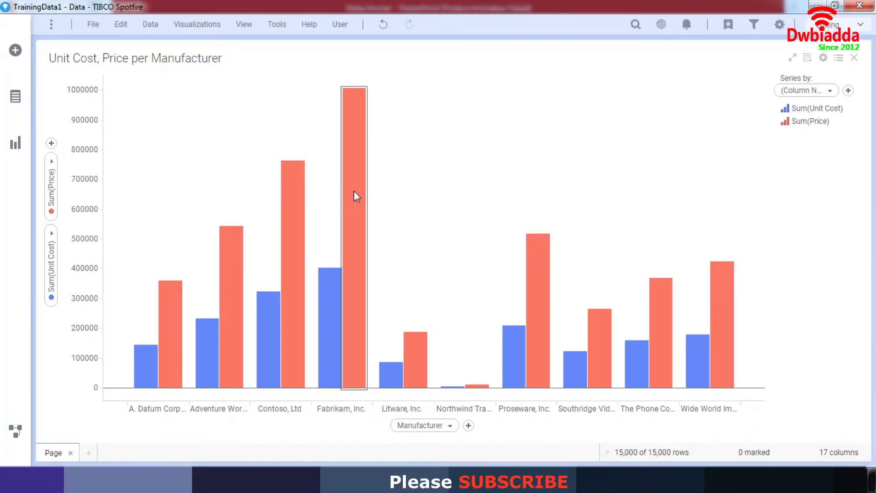
# In the chart's Series properties, show Sum(Price) as a line instead of bars
pyautogui.rightClick(494, 182)
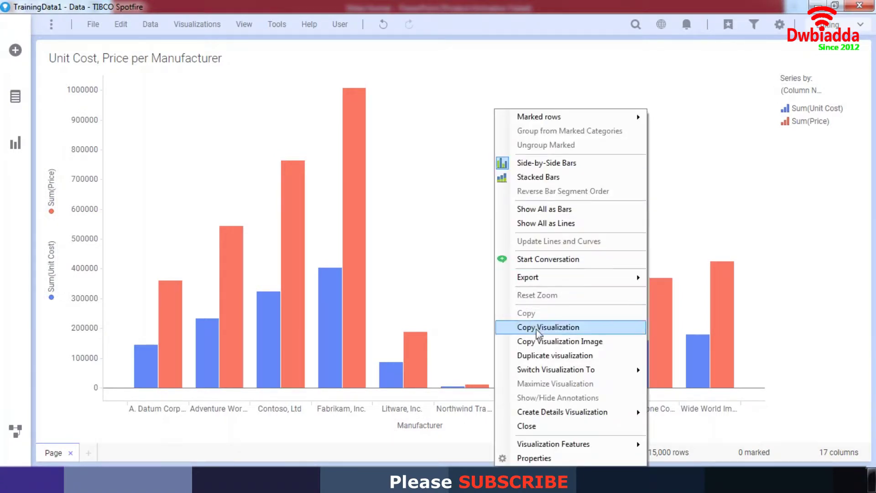
pyautogui.click(551, 457)
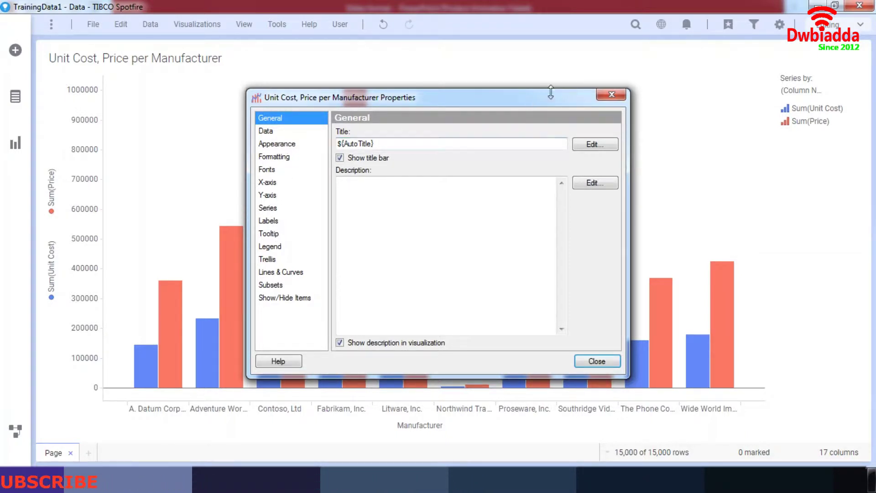
pyautogui.click(612, 95)
pyautogui.click(820, 58)
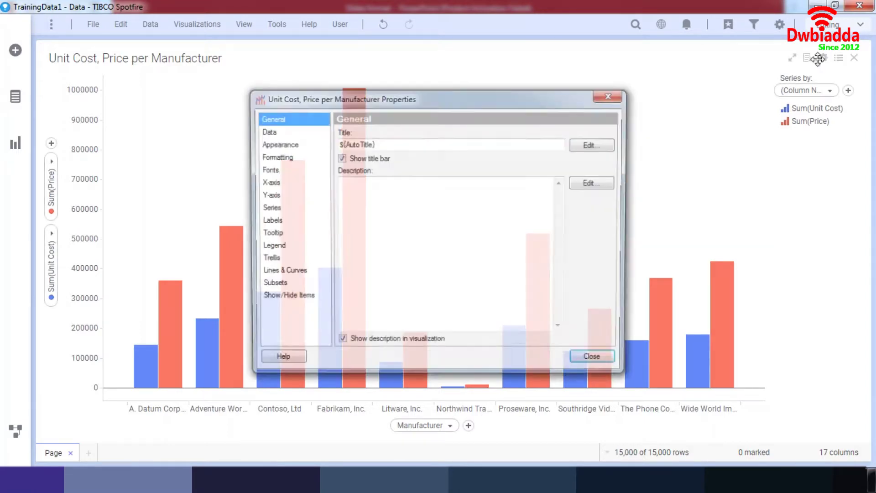
pyautogui.click(276, 208)
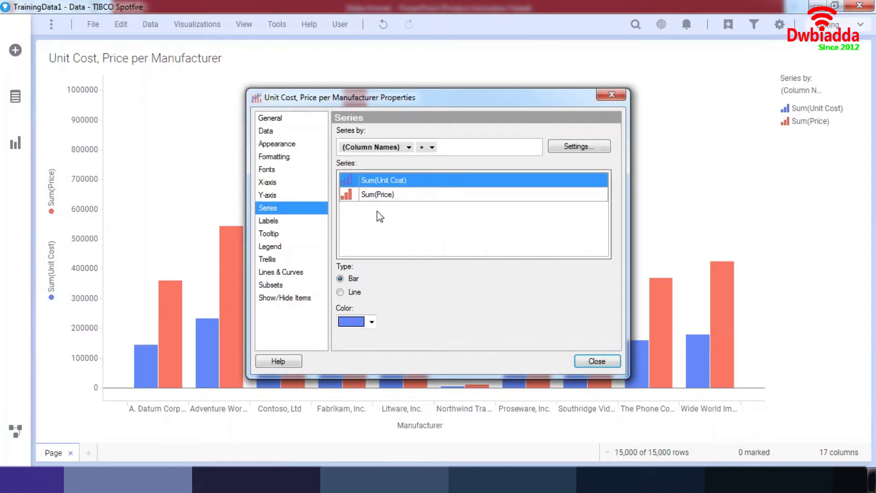
pyautogui.click(346, 196)
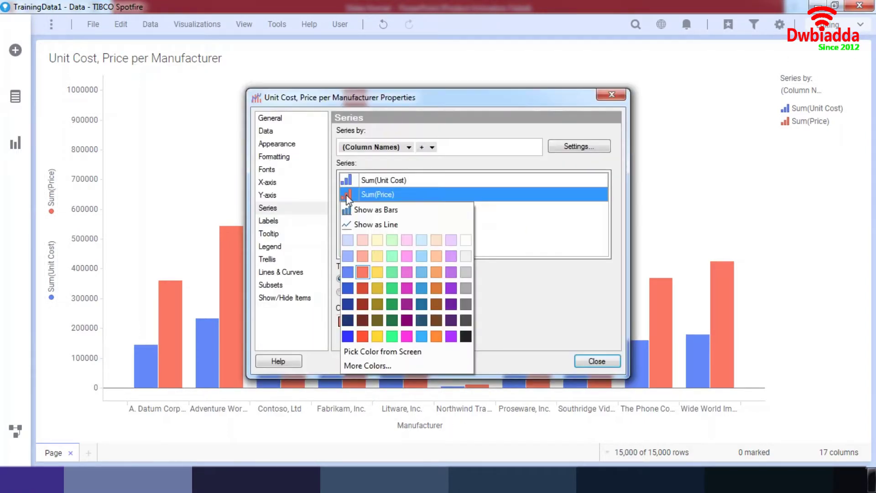
pyautogui.click(366, 224)
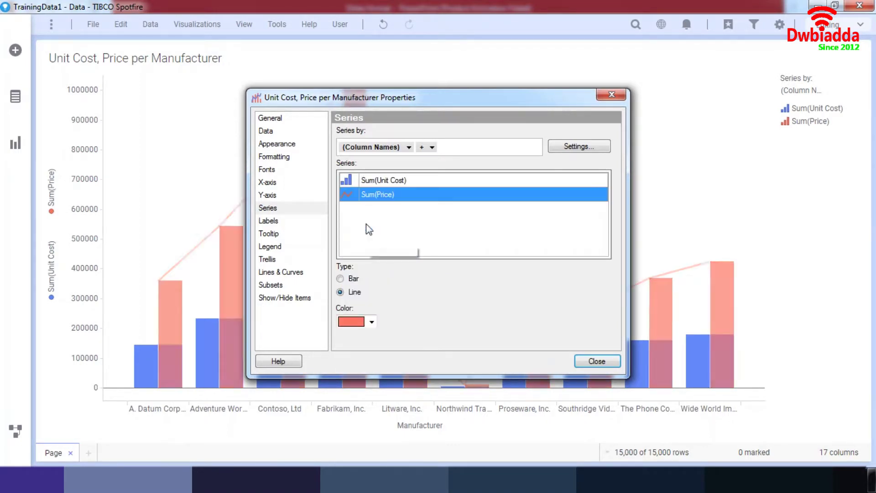
pyautogui.click(611, 94)
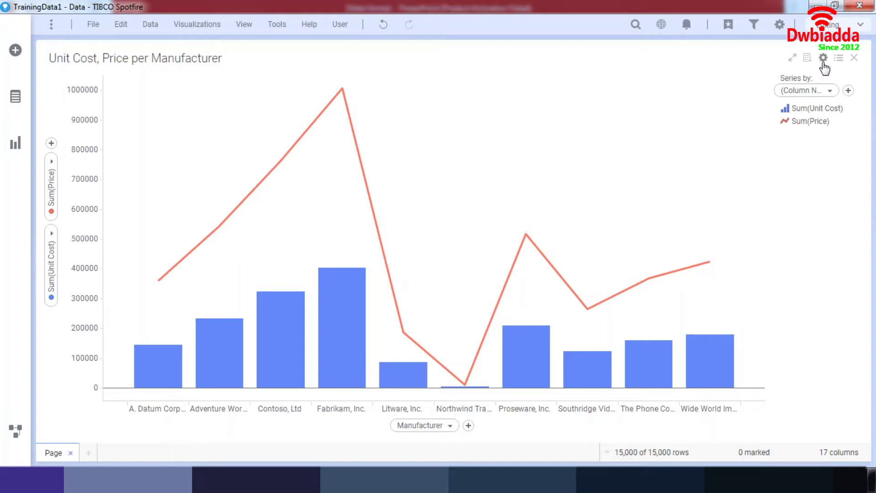
# Sort the x-axis manufacturers by Sum(Price) in Appearance, then open the category-axis expression
pyautogui.click(450, 426)
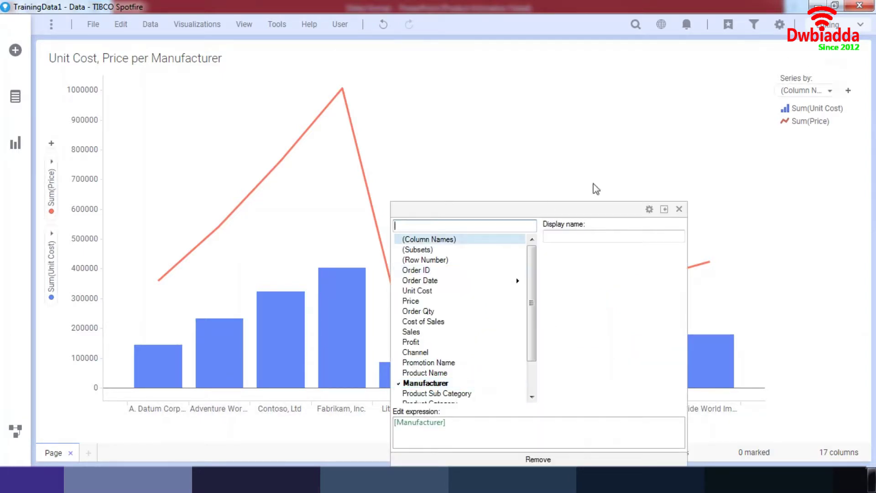
pyautogui.click(679, 209)
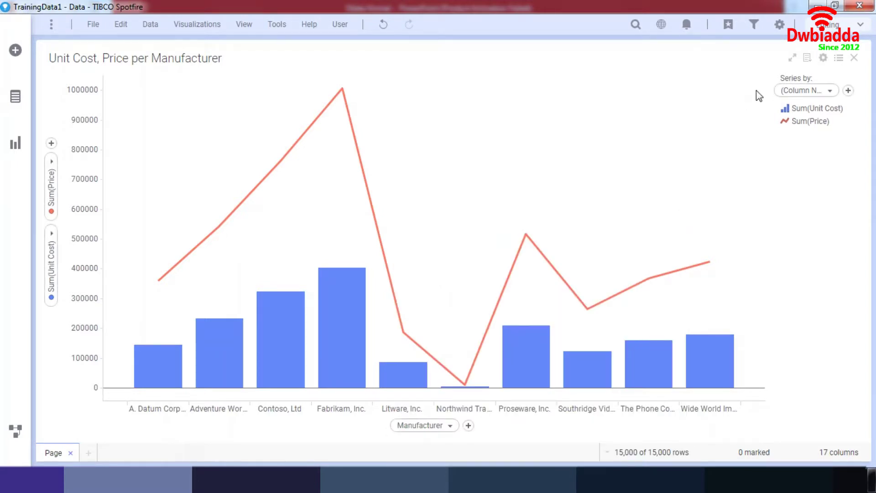
pyautogui.click(824, 58)
pyautogui.click(315, 145)
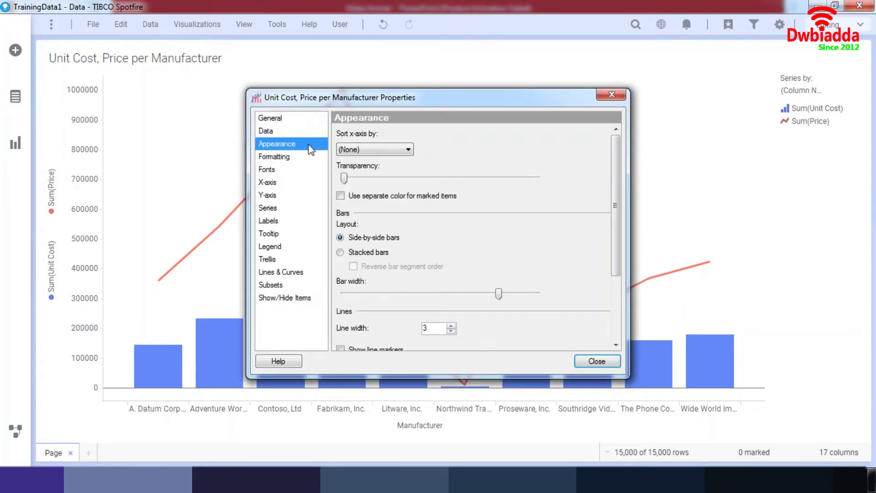
pyautogui.click(370, 150)
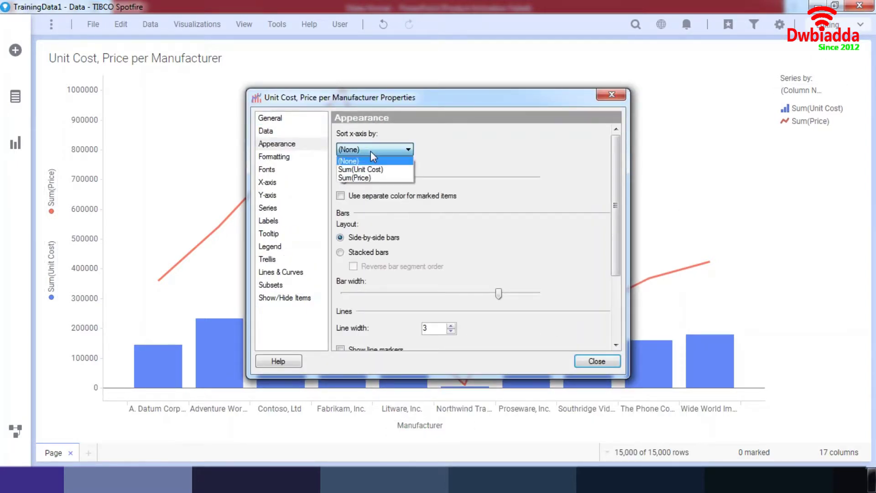
pyautogui.click(377, 177)
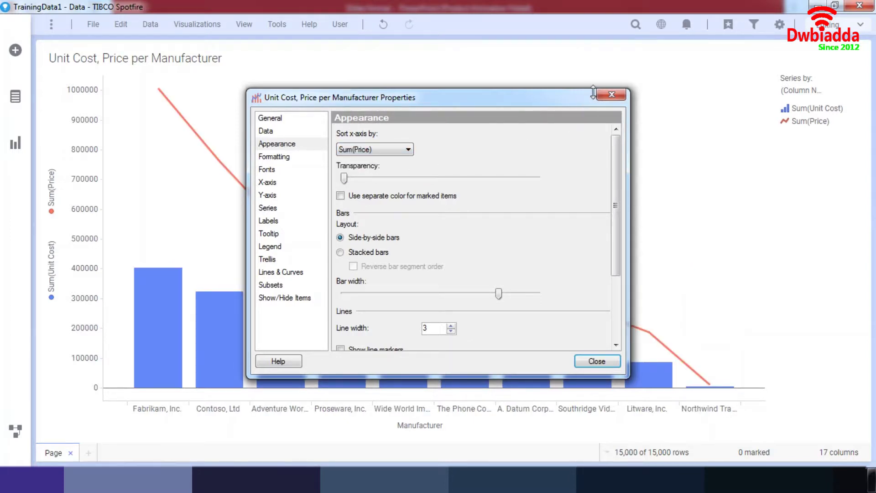
pyautogui.click(607, 95)
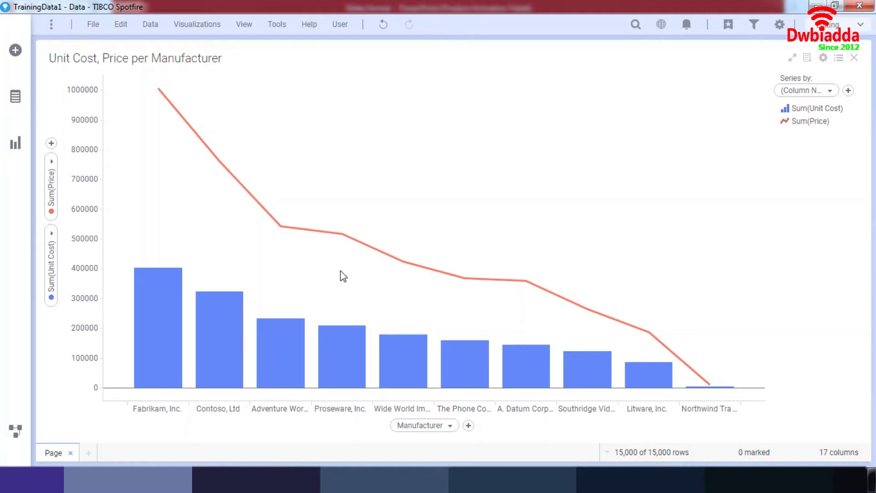
pyautogui.moveTo(511, 357)
pyautogui.click(451, 426)
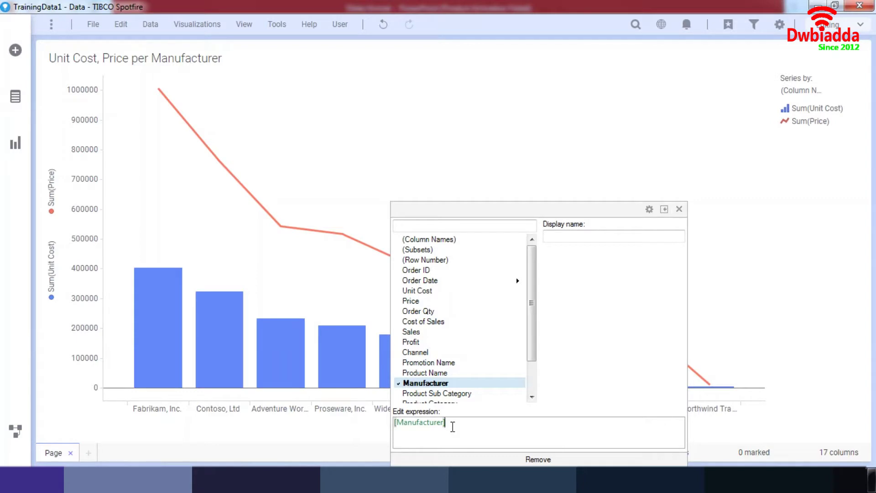
# Insert Sum([Order Qty]) OVER in front of [Manufacturer] in the axis expression
pyautogui.press('Left')
pyautogui.press('Left')
pyautogui.press('Left')
pyautogui.press('Left')
pyautogui.press('Left')
pyautogui.press('Left')
pyautogui.press('Left')
pyautogui.press('Left')
pyautogui.press('Left')
pyautogui.press('Left')
pyautogui.press('Left')
pyautogui.press('Left')
pyautogui.press('Left')
pyautogui.press('Left')
pyautogui.write('$')
pyautogui.write('um')
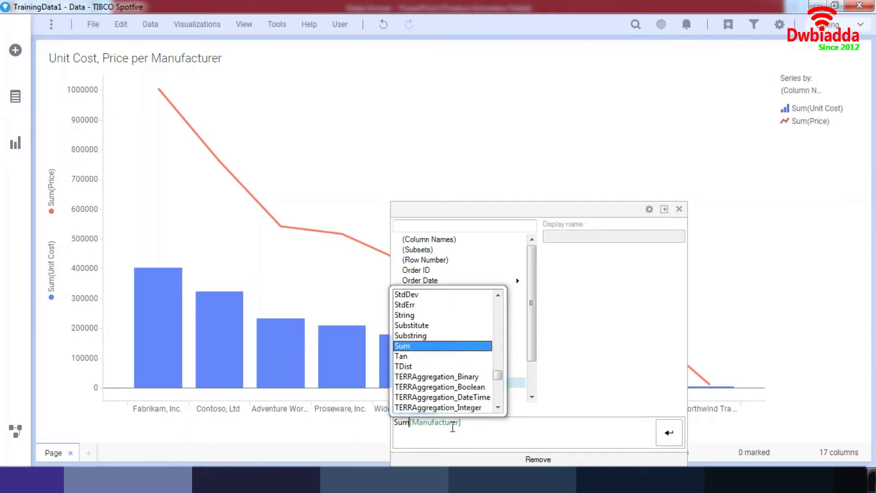
pyautogui.press('Escape')
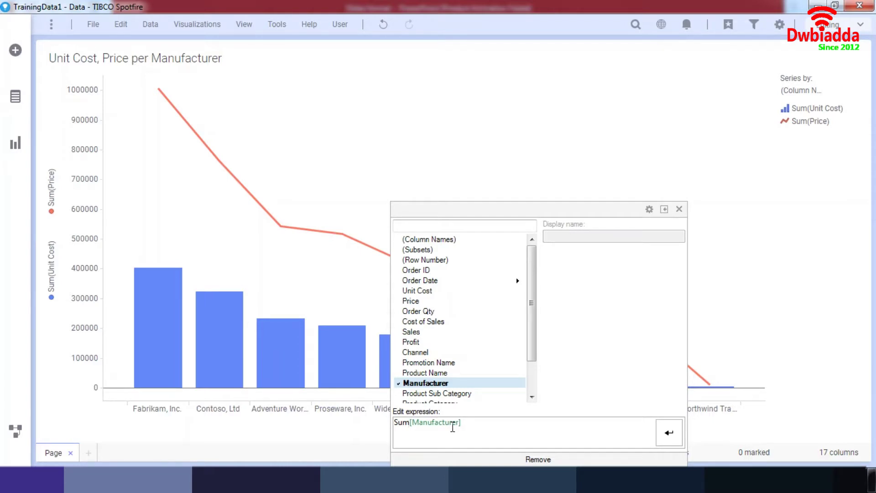
pyautogui.write('([')
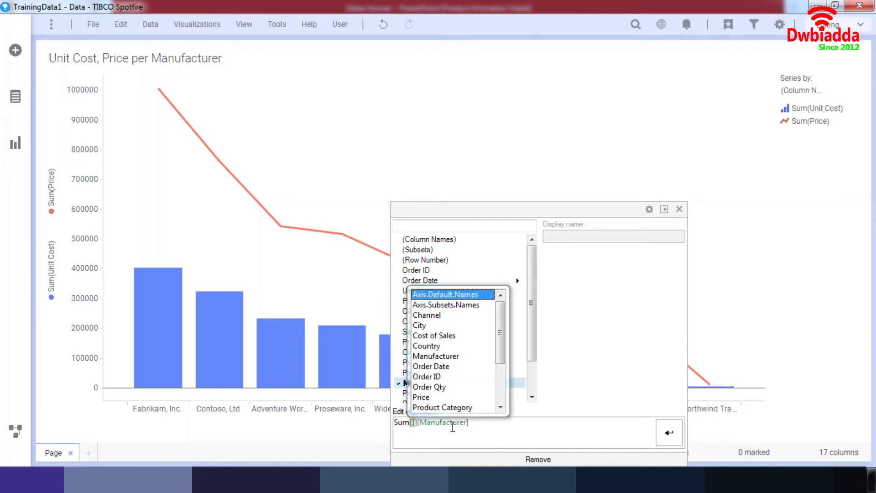
pyautogui.write('ord')
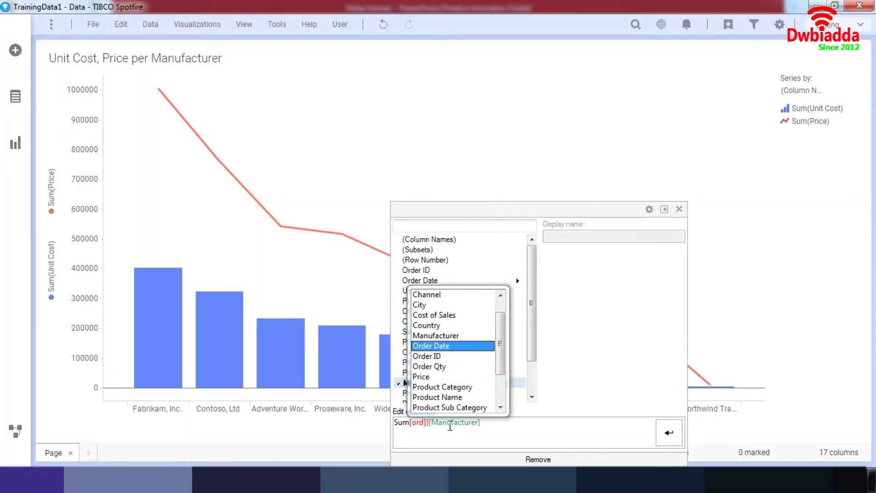
pyautogui.click(451, 367)
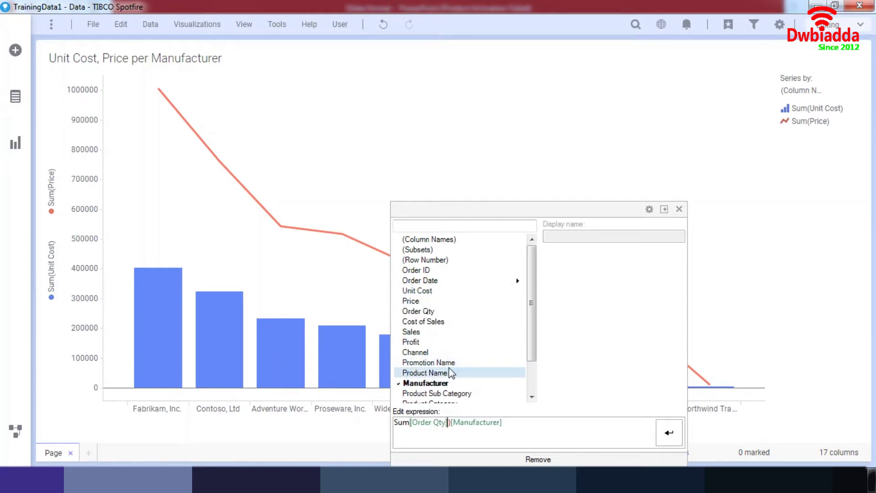
pyautogui.click(452, 423)
pyautogui.write('(')
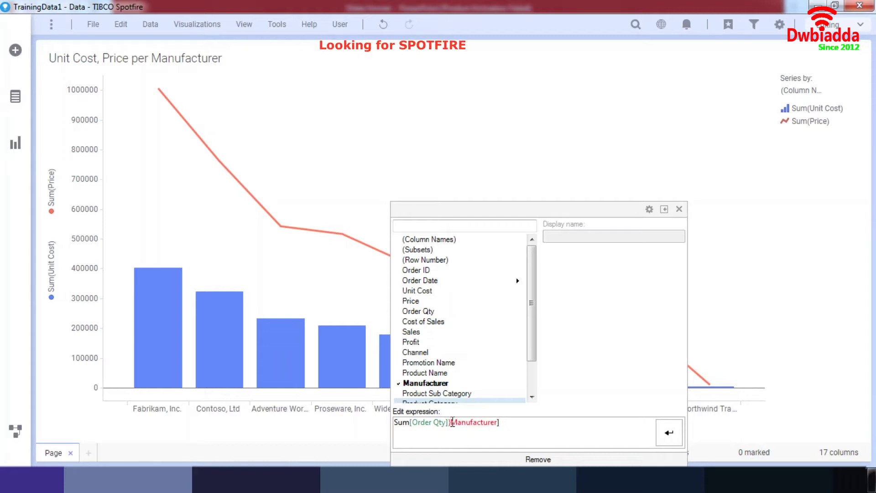
pyautogui.write('V')
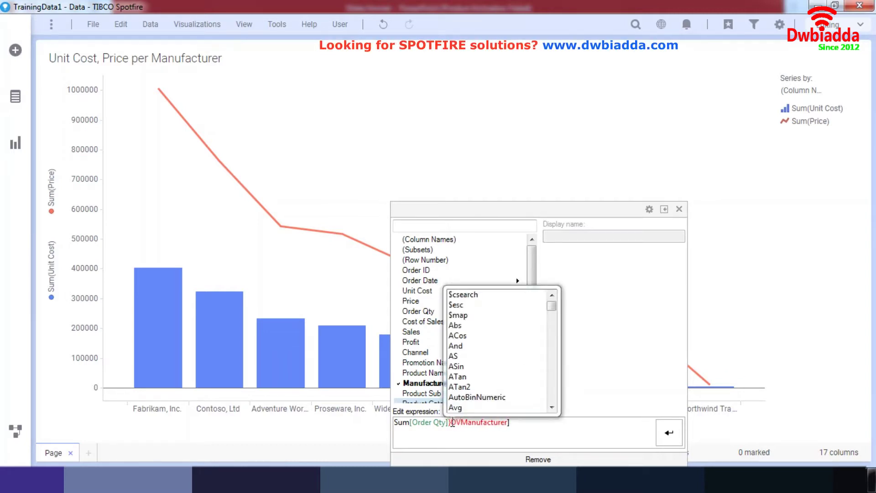
pyautogui.write('ER[')
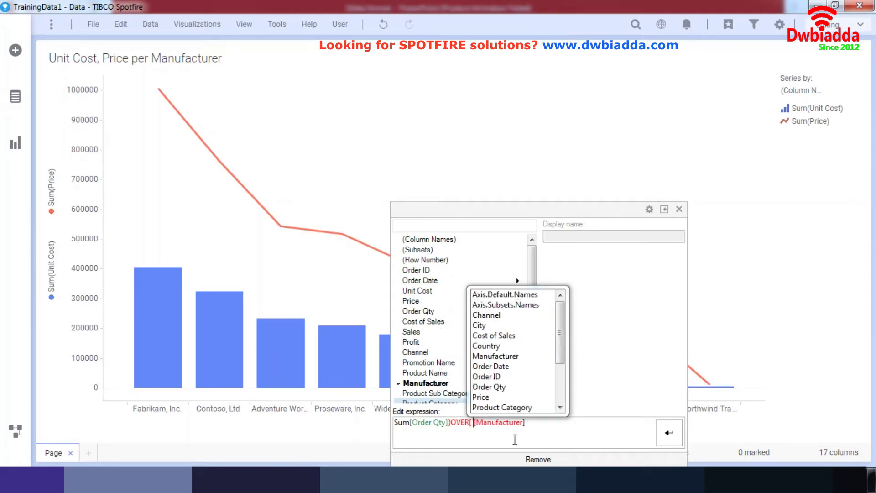
# Remove the stray bracket and space around Manufacturer, then try applying
pyautogui.click(476, 422)
pyautogui.press('BackSpace')
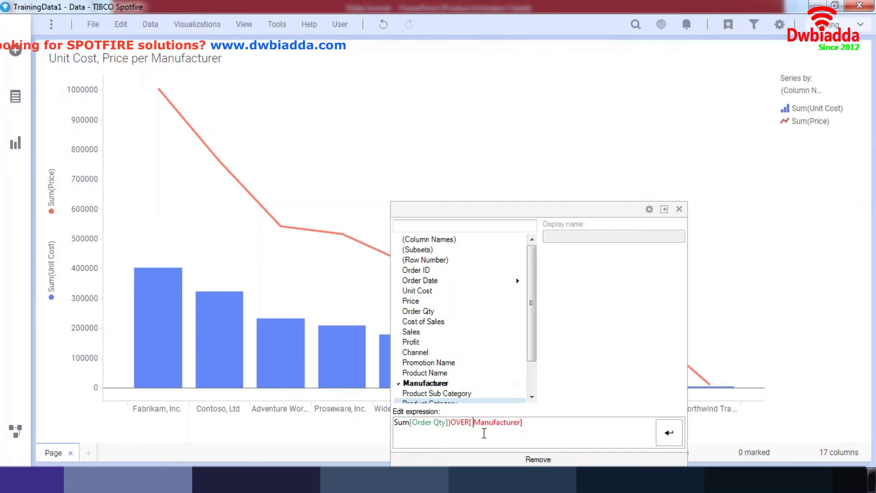
pyautogui.click(469, 422)
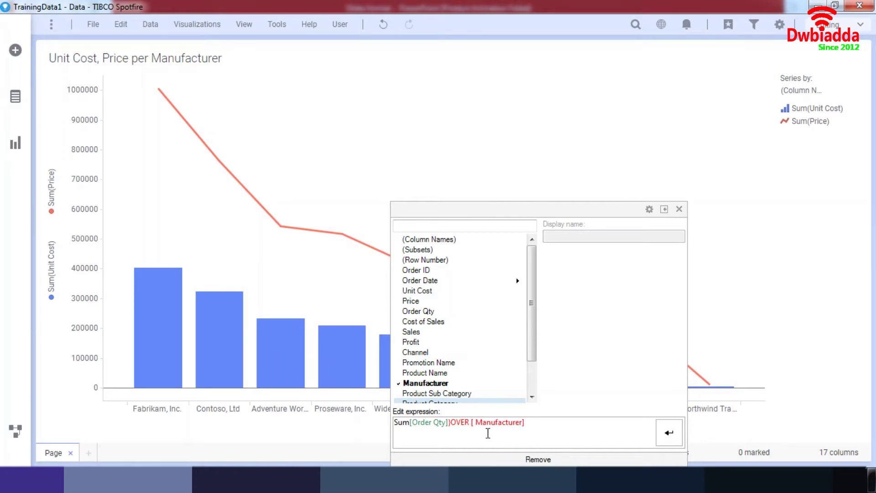
pyautogui.press('Delete')
pyautogui.click(665, 435)
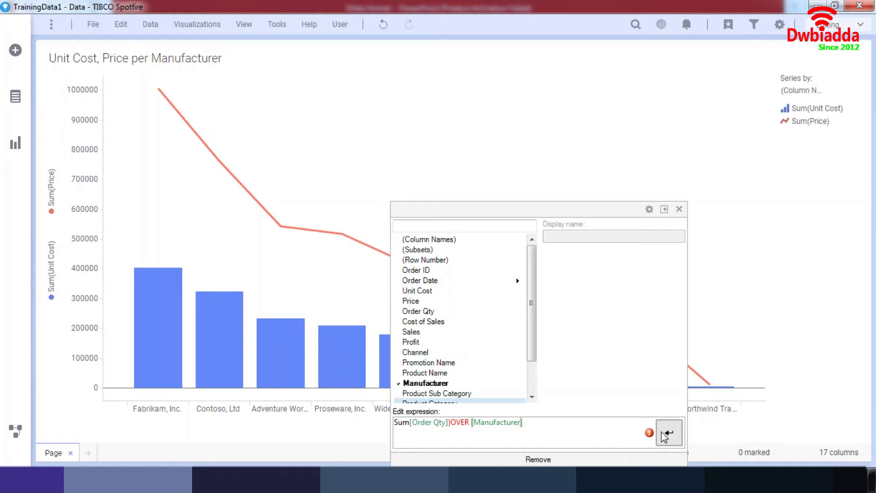
# Fix the parentheses and apply Sum([Order Qty]) OVER ([Manufacturer]) to the category axis
pyautogui.click(395, 422)
pyautogui.write('<')
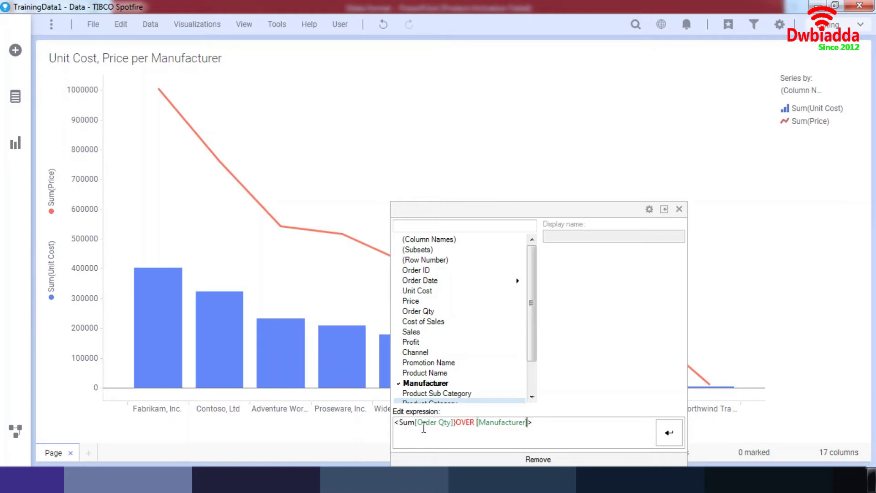
pyautogui.write(')')
pyautogui.press('Left')
pyautogui.press('Left')
pyautogui.press('Left')
pyautogui.press('Left')
pyautogui.press('Left')
pyautogui.press('Left')
pyautogui.press('Left')
pyautogui.press('Left')
pyautogui.press('Left')
pyautogui.write('(')
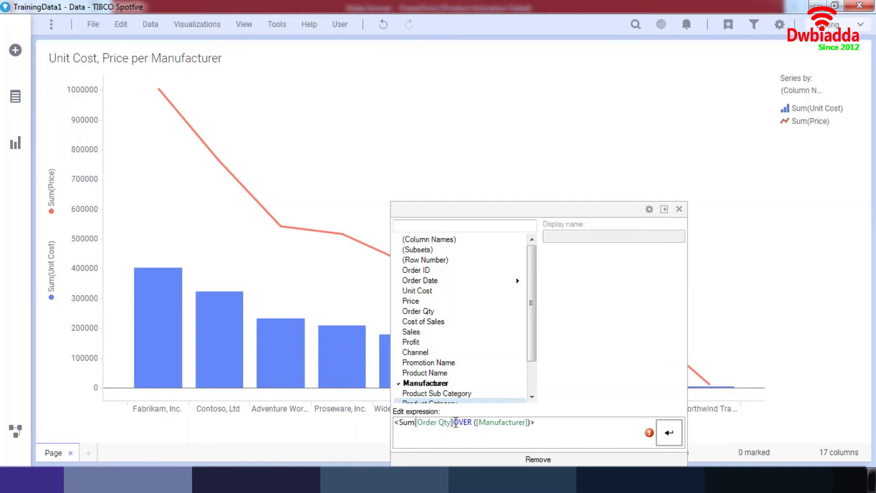
pyautogui.click(453, 422)
pyautogui.click(678, 209)
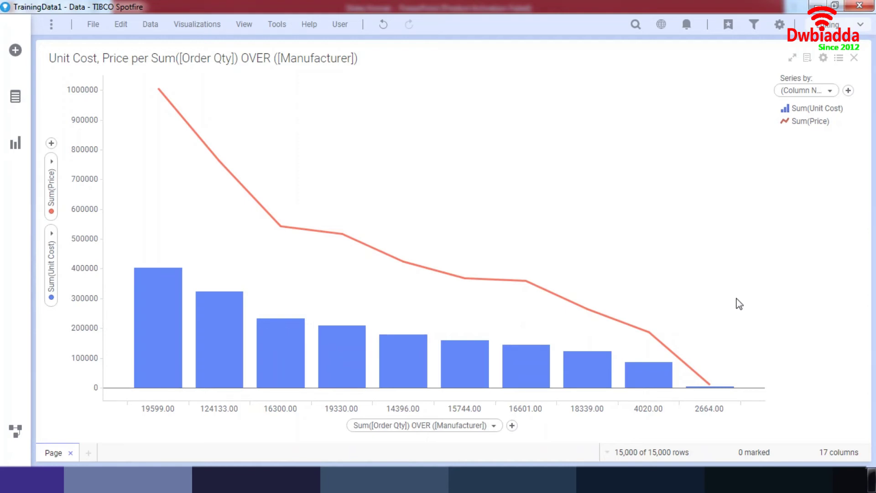
pyautogui.click(827, 58)
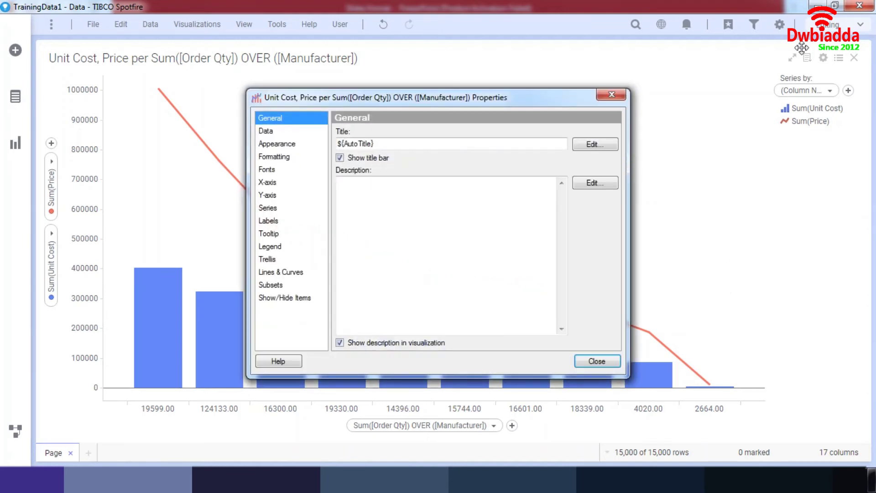
pyautogui.click(275, 207)
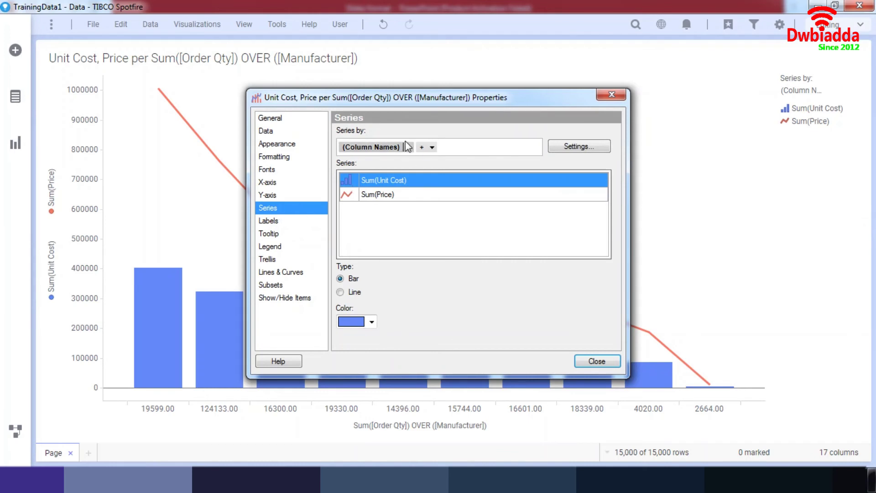
pyautogui.click(287, 144)
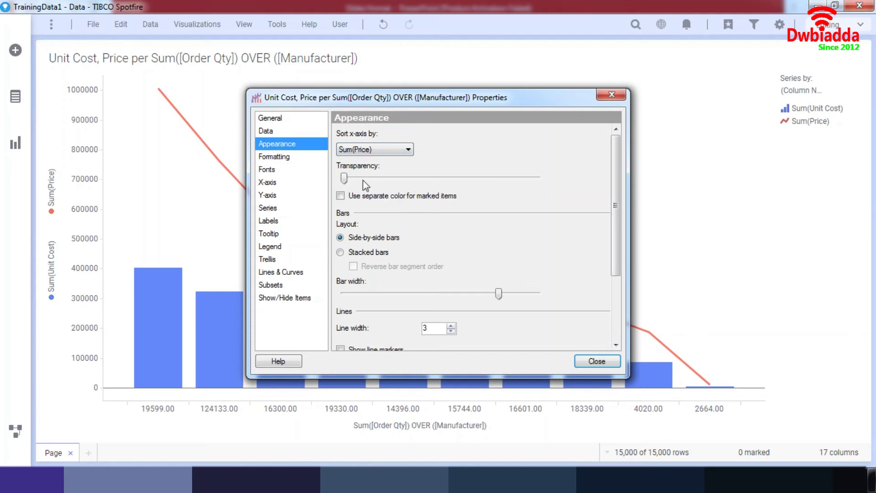
pyautogui.click(293, 118)
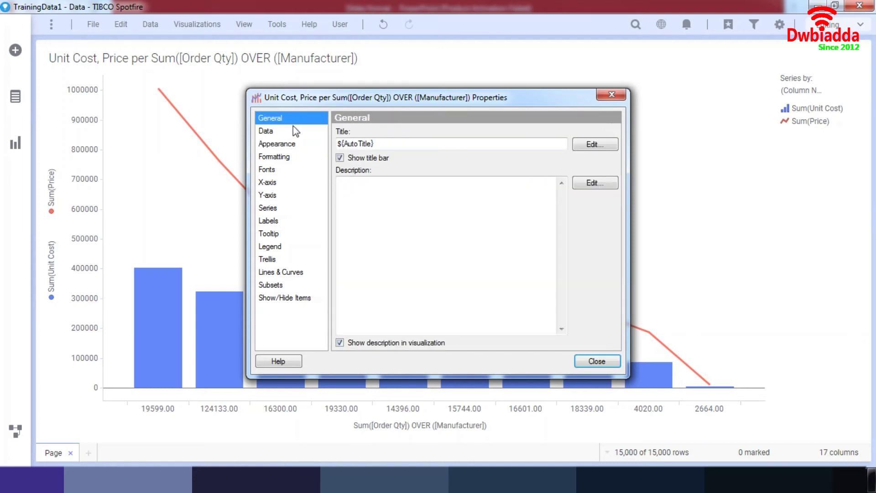
pyautogui.click(296, 132)
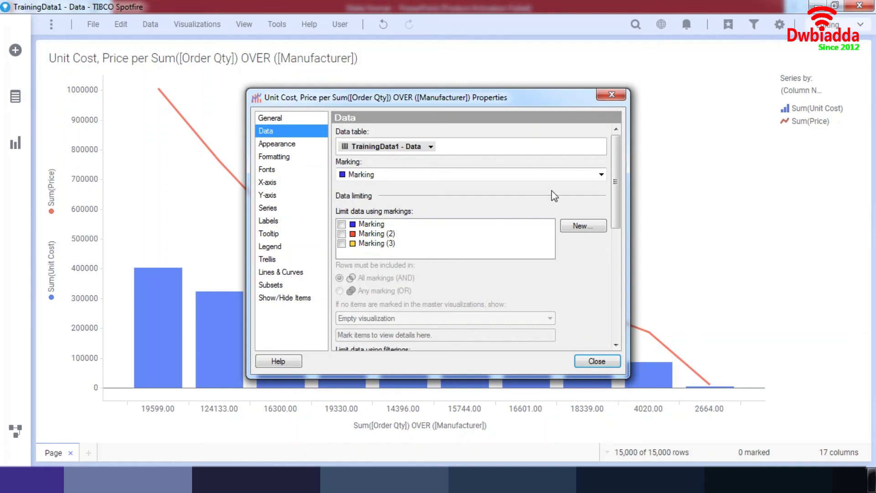
pyautogui.click(611, 97)
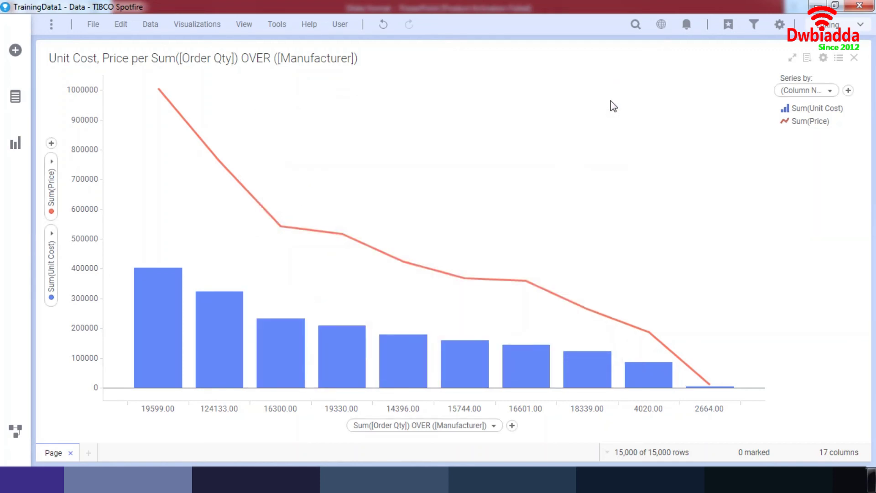